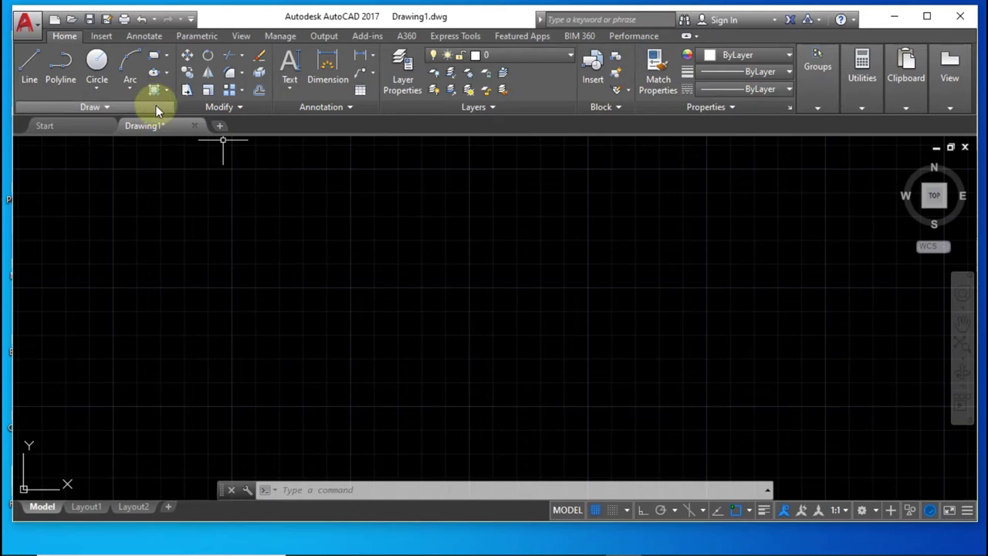
# Start the MLINE command with ML, using Top justification, scale 20.00 and STANDARD style.
pyautogui.click(346, 106)
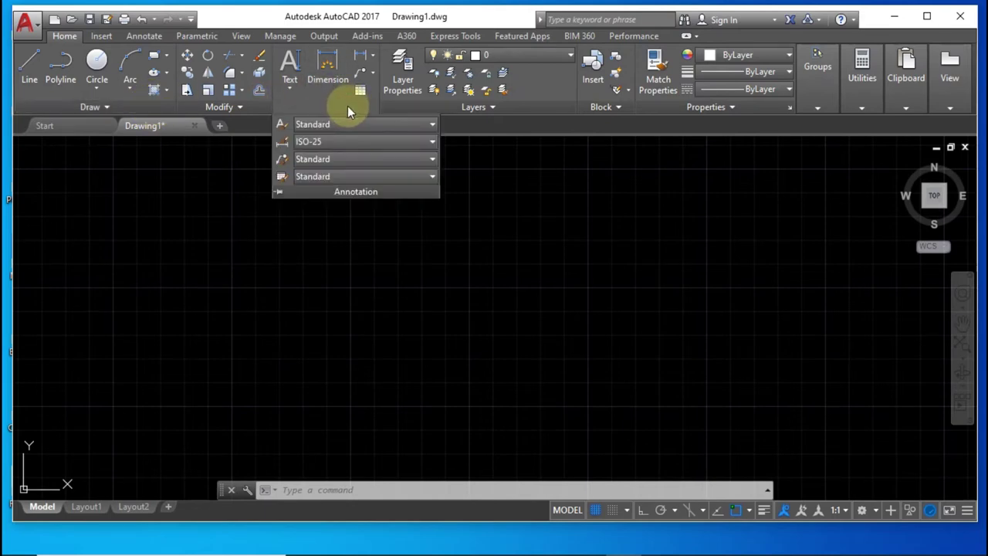
pyautogui.click(107, 109)
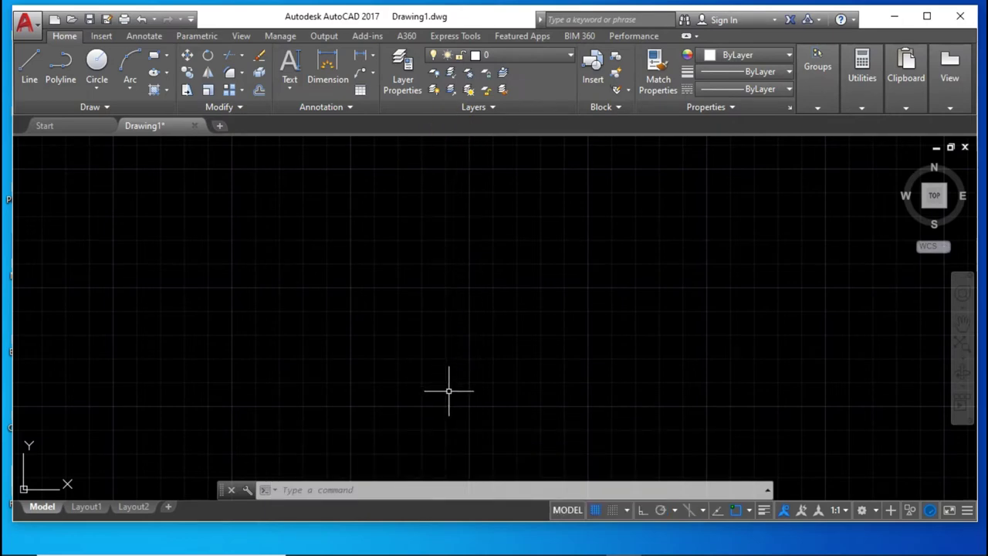
pyautogui.write('M')
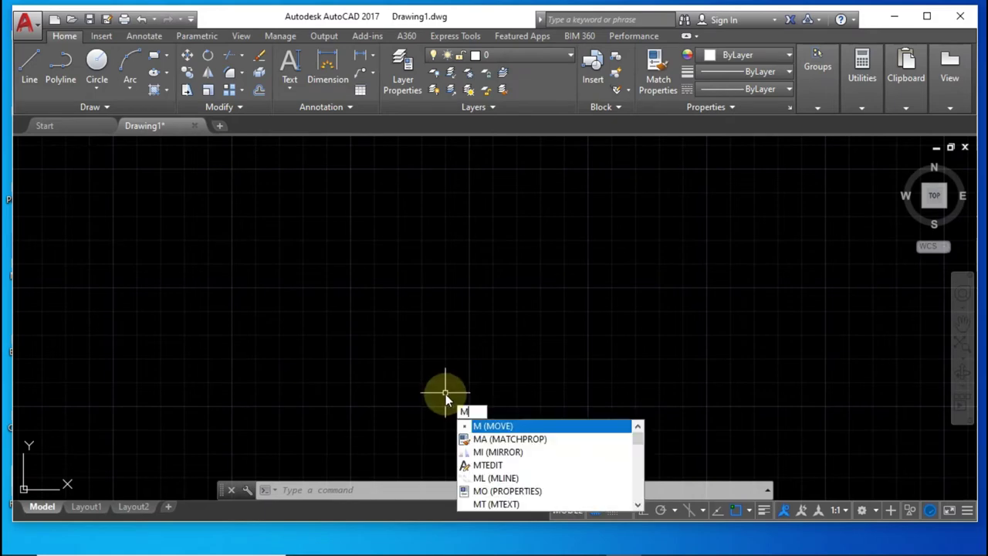
pyautogui.write('L')
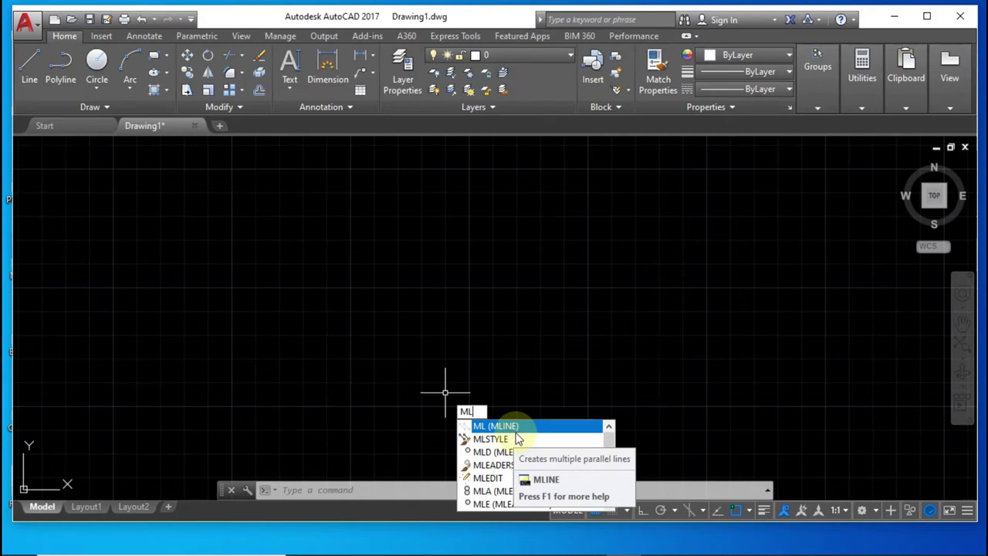
pyautogui.moveTo(509, 439)
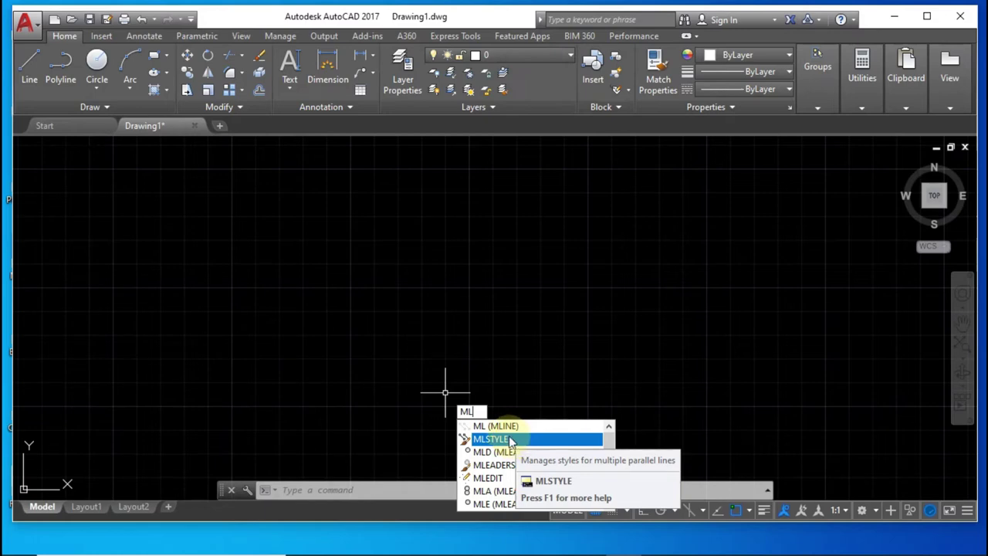
pyautogui.click(513, 441)
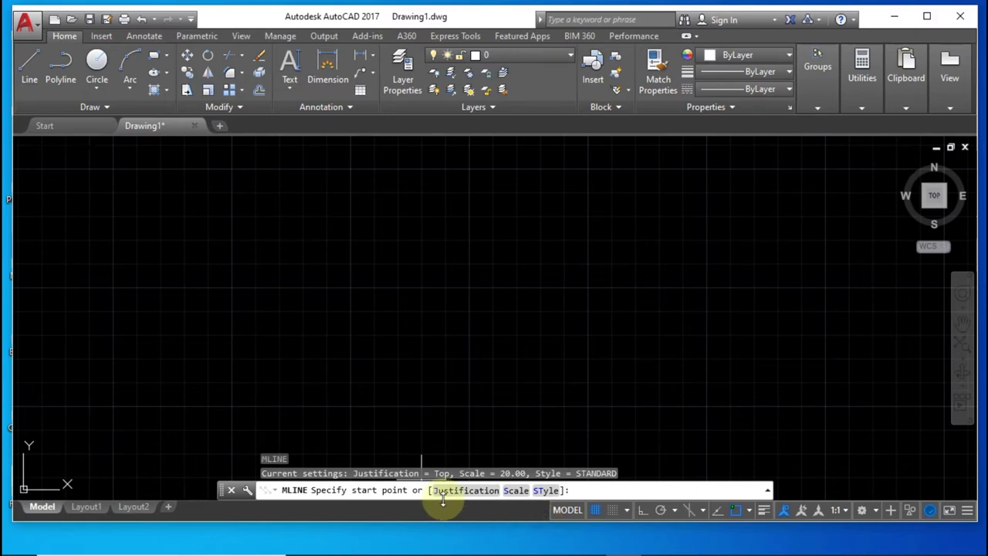
# Change the multiline justification from Top to Zero.
pyautogui.write('j')
pyautogui.press('Return')
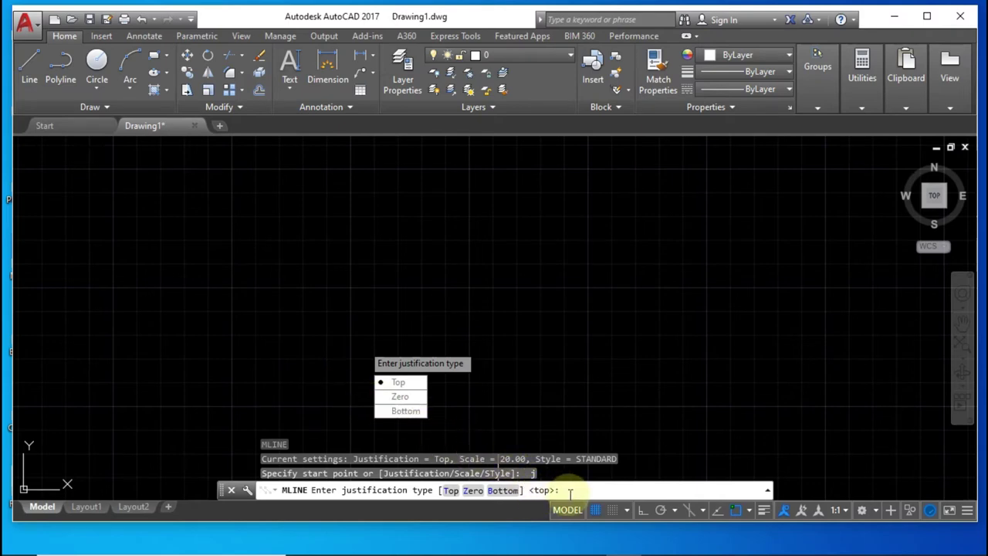
pyautogui.write('z')
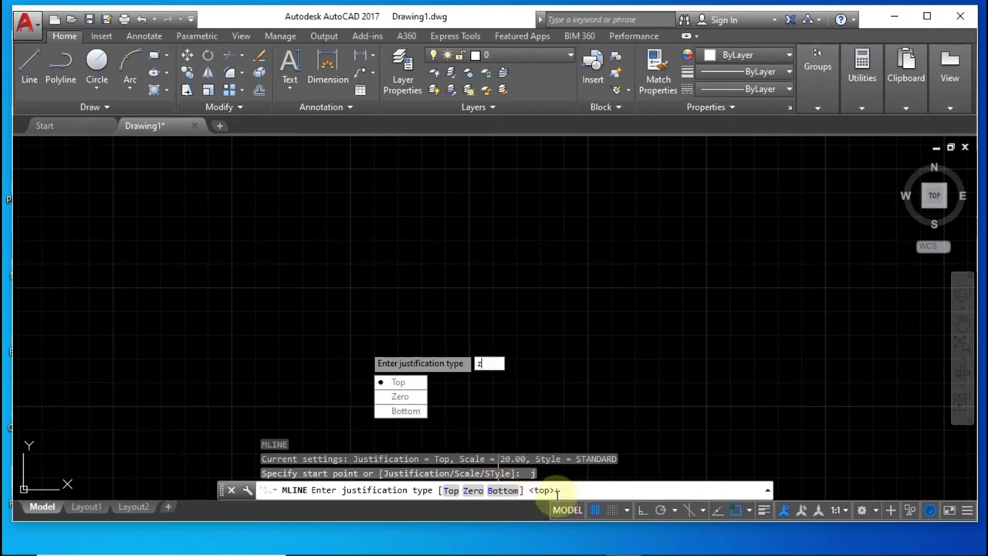
pyautogui.press('Return')
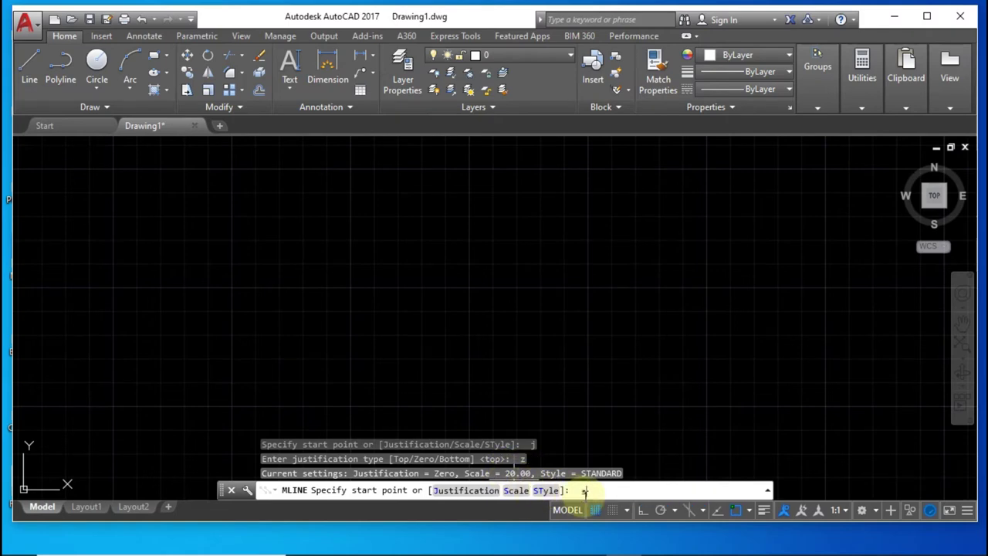
# Reduce the multiline scale from 20.00 to 11.
pyautogui.write('s')
pyautogui.press('Return')
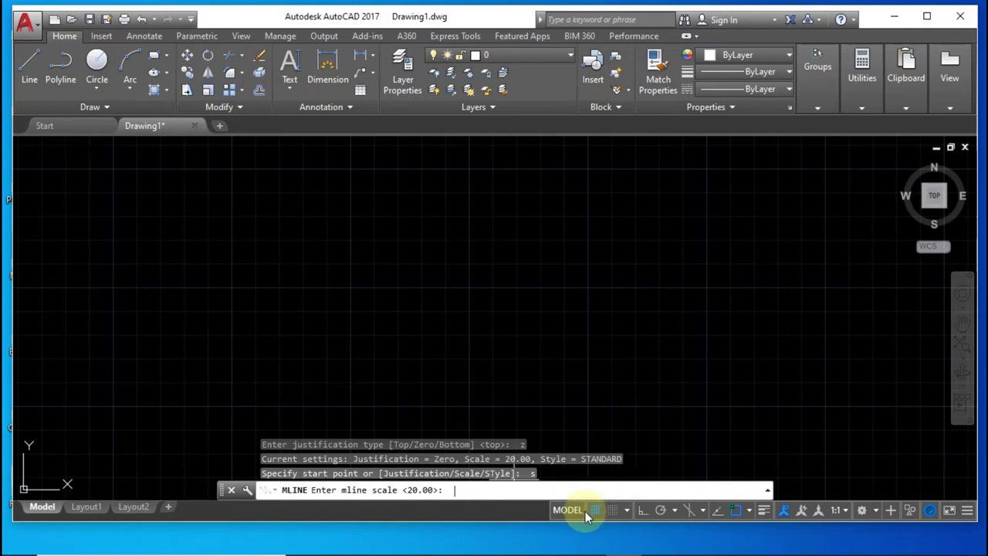
pyautogui.write('1')
pyautogui.write('1')
pyautogui.press('Return')
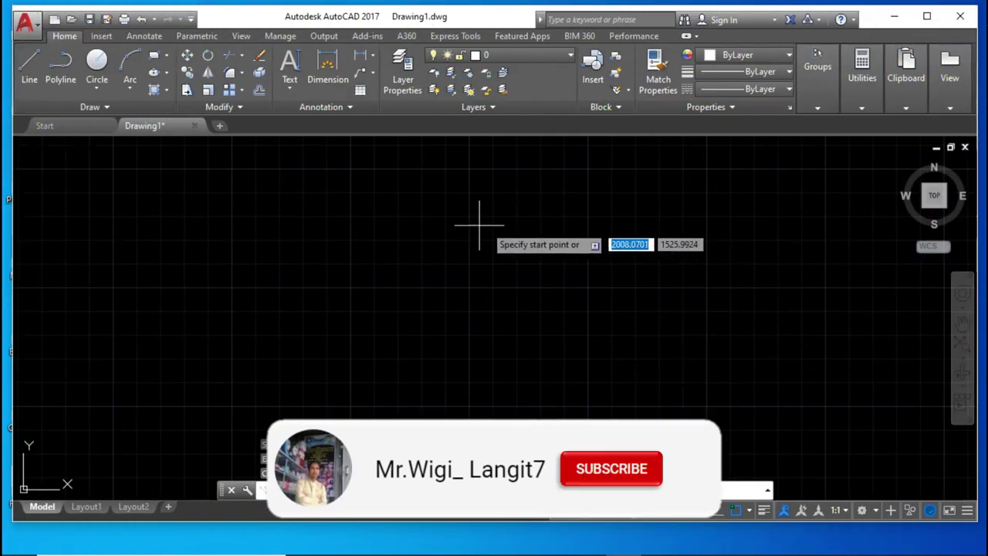
# Draw a five-point, left-pointing arrow outline as a multiline and close it back to the start.
pyautogui.click(349, 289)
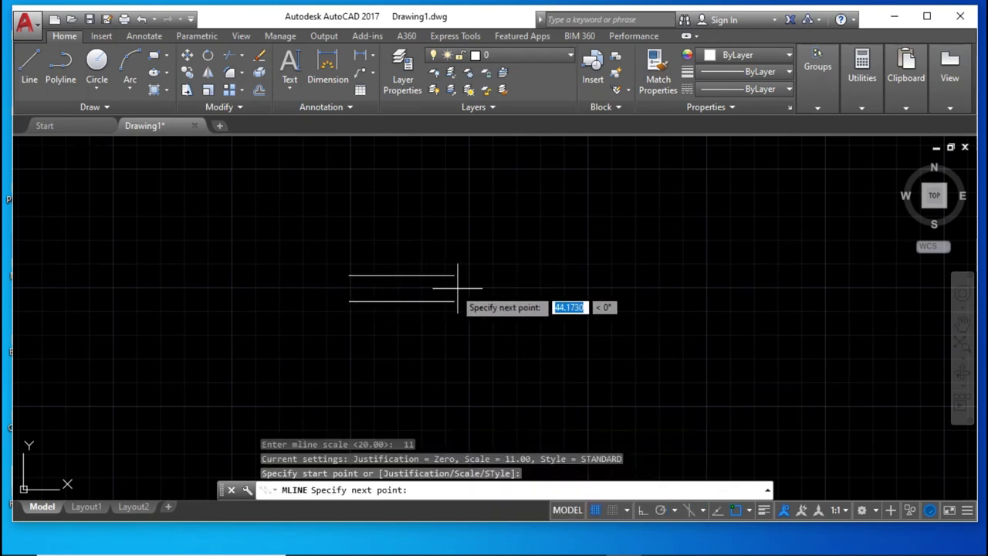
pyautogui.click(706, 287)
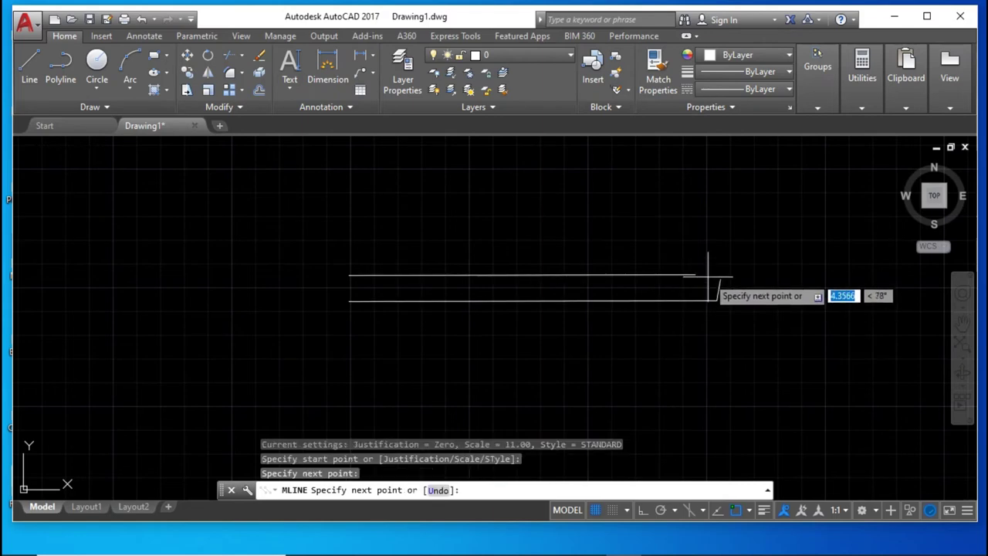
pyautogui.click(705, 170)
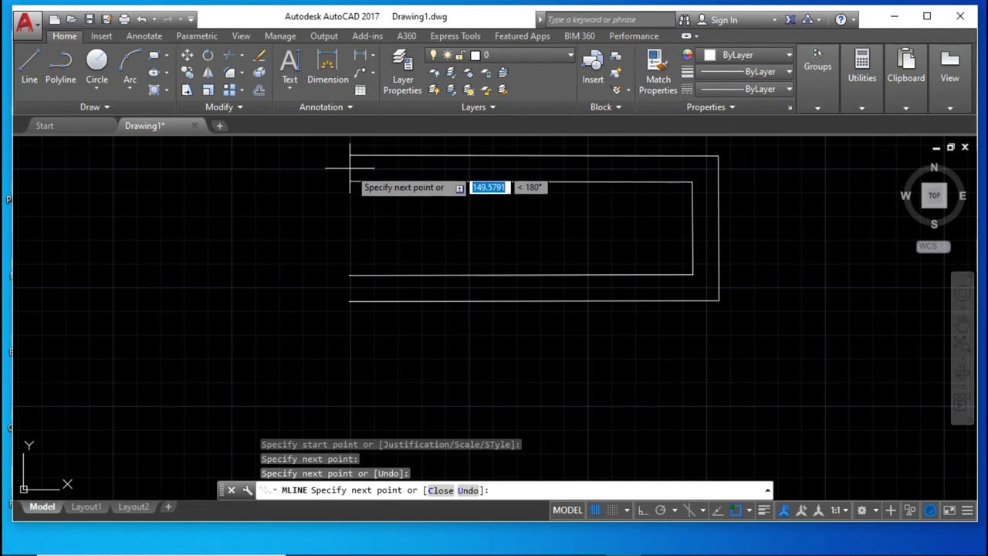
pyautogui.click(349, 168)
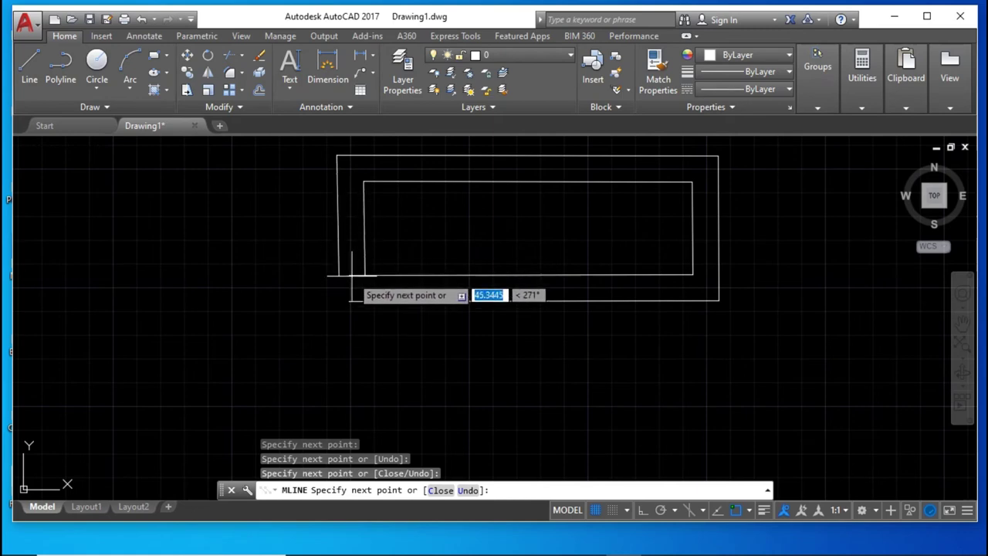
pyautogui.click(220, 247)
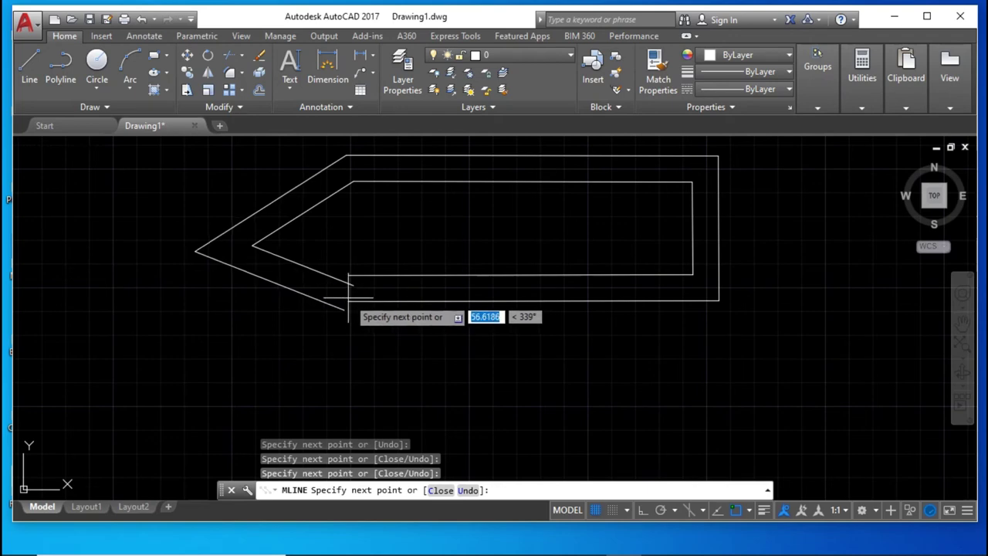
pyautogui.write('c')
pyautogui.press('Return')
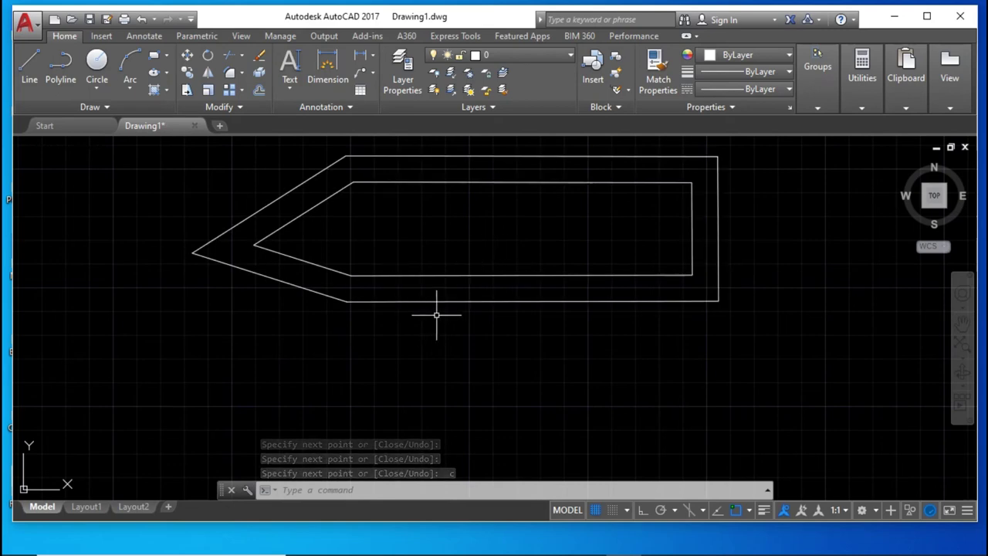
# Restart MLINE and set its justification to Top.
pyautogui.write('mline')
pyautogui.press('Return')
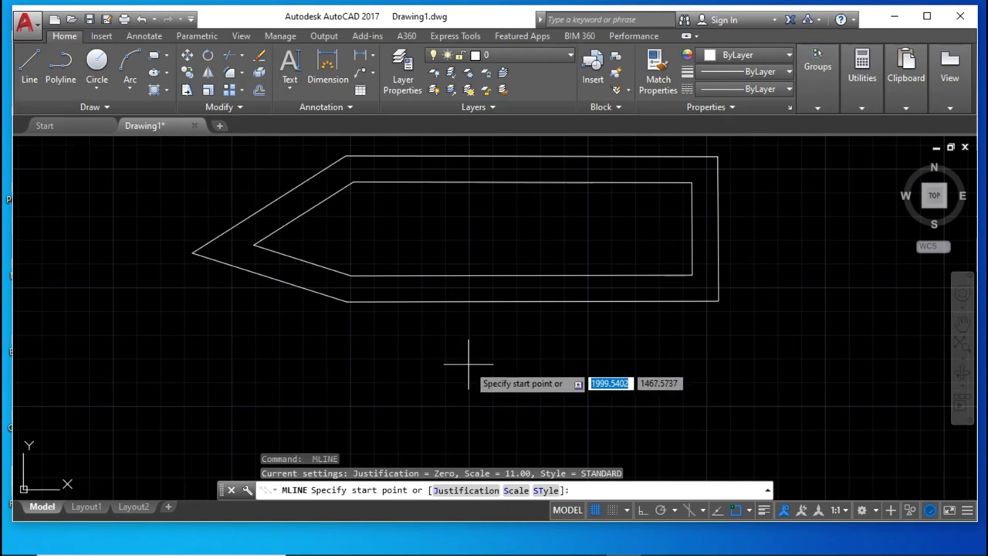
pyautogui.write('j')
pyautogui.press('Return')
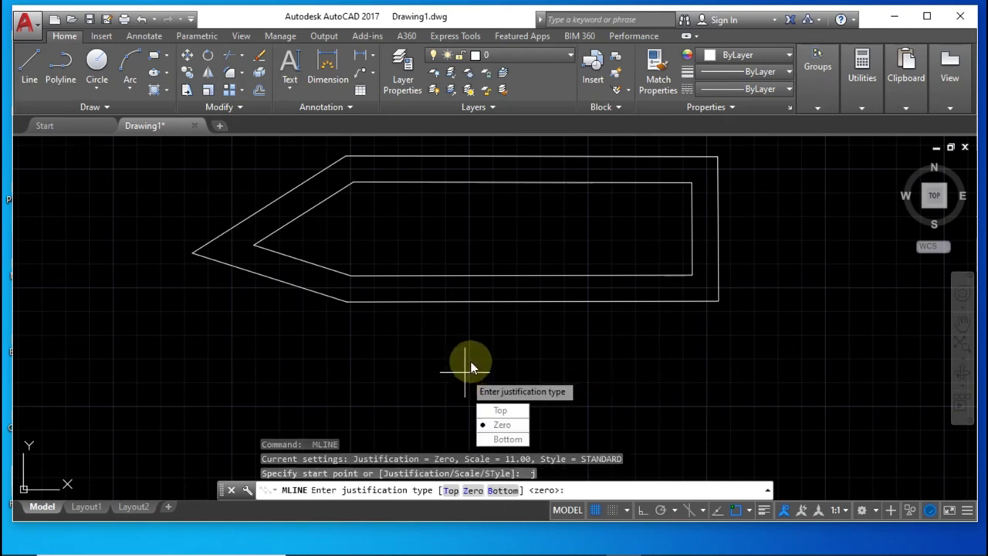
pyautogui.write('t')
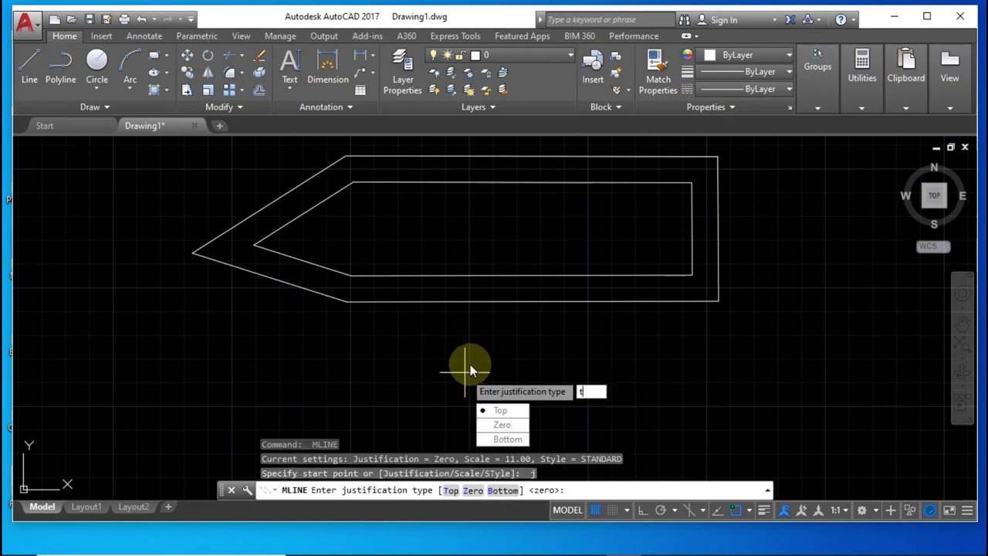
pyautogui.press('Return')
# Draw the stepped outline right, down, right, up, then angled back, and finish the multiline.
pyautogui.click(338, 359)
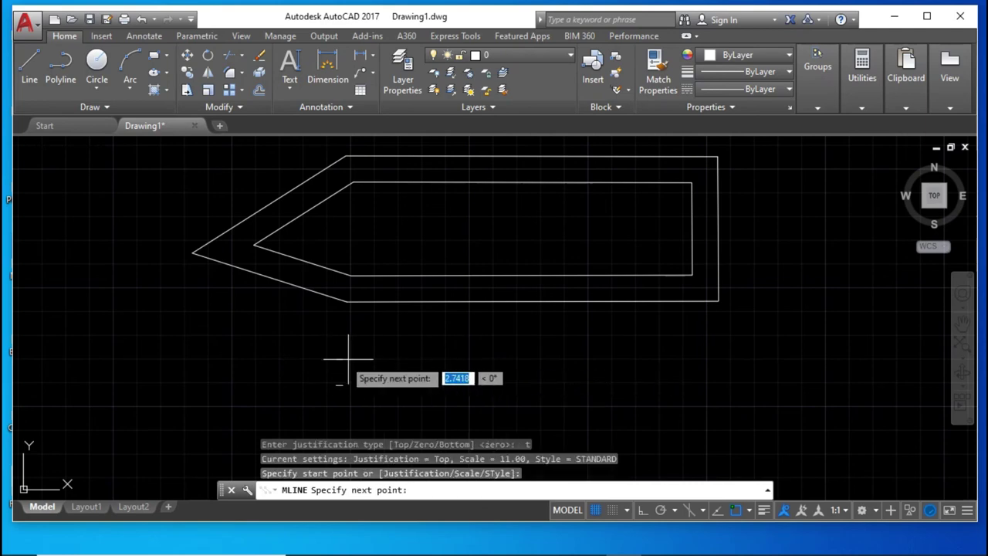
pyautogui.click(653, 361)
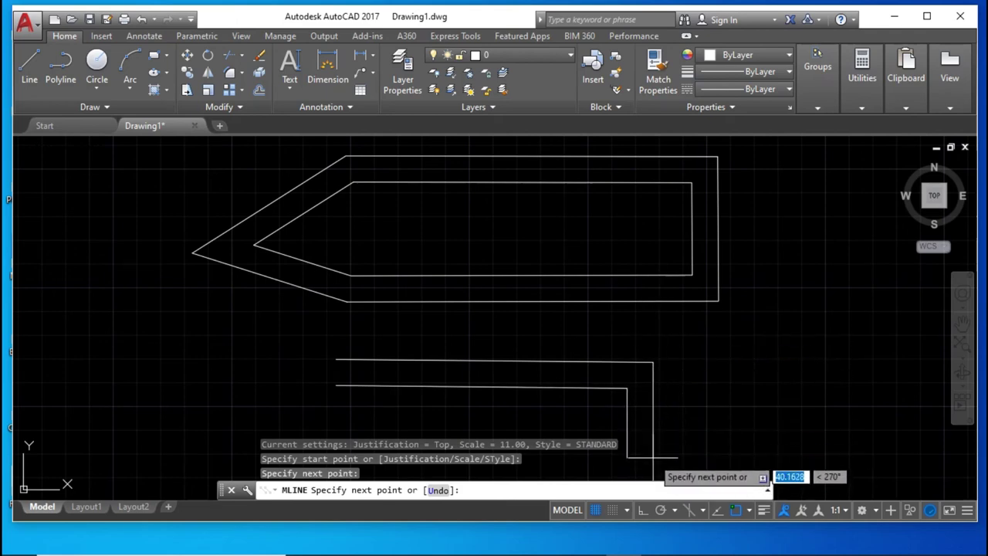
pyautogui.click(652, 457)
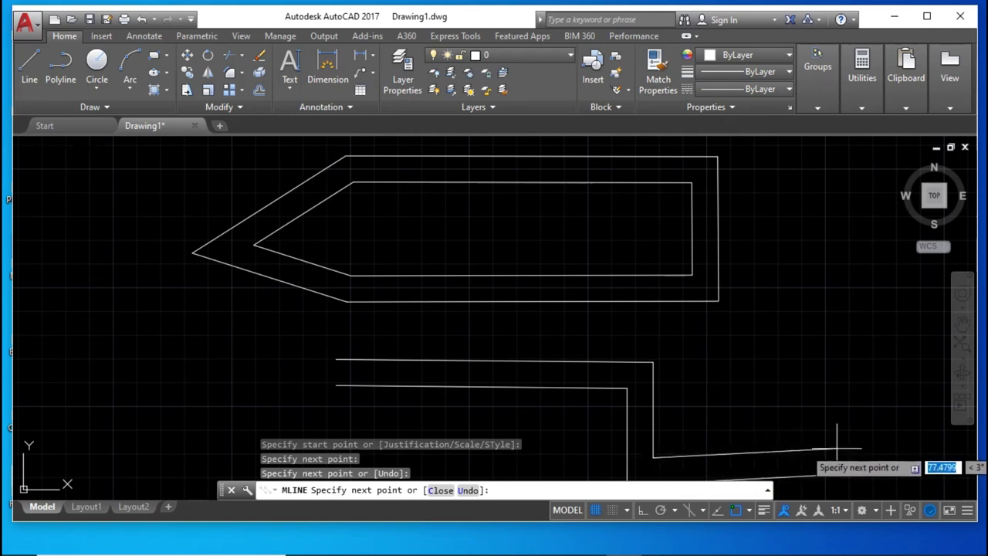
pyautogui.click(843, 456)
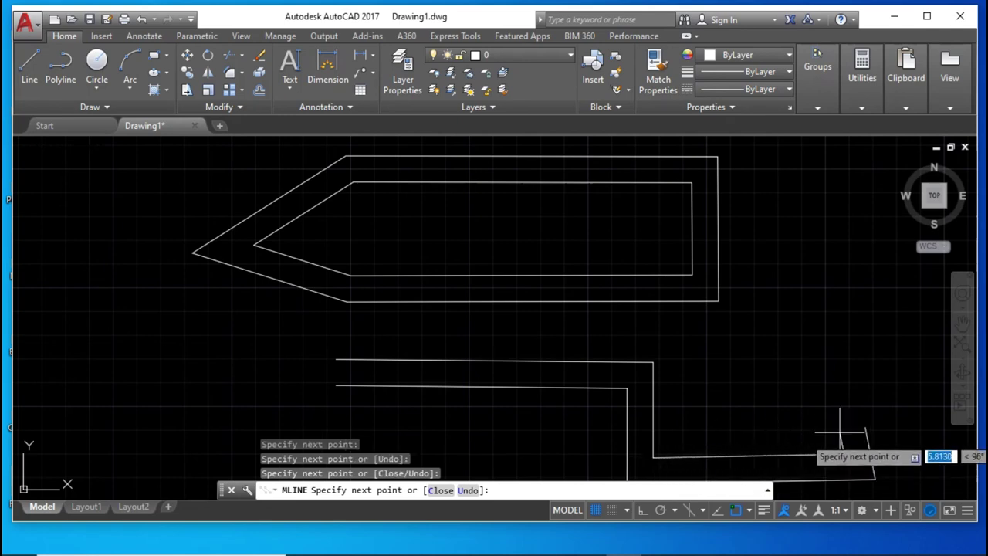
pyautogui.click(843, 317)
pyautogui.write('c')
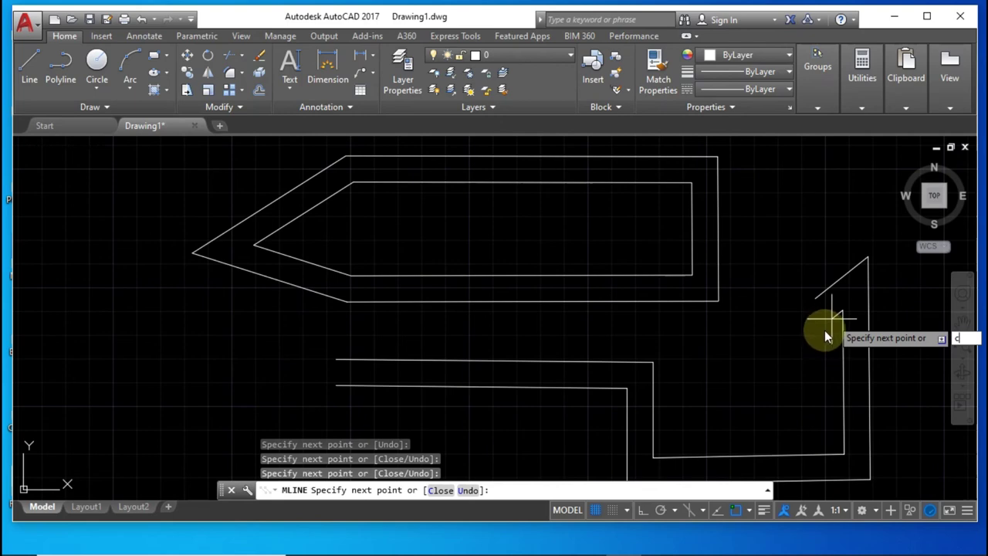
pyautogui.press('BackSpace')
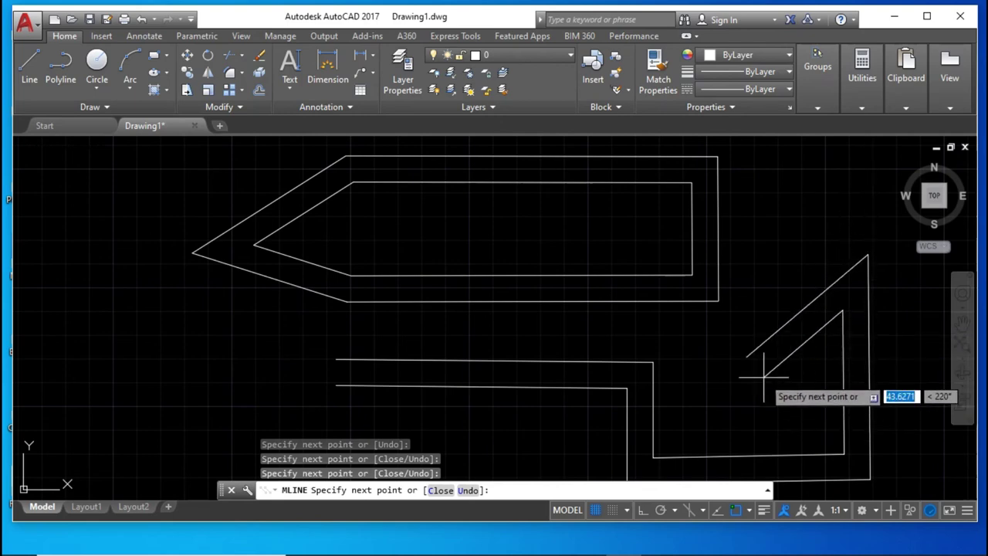
pyautogui.click(763, 375)
pyautogui.press('Return')
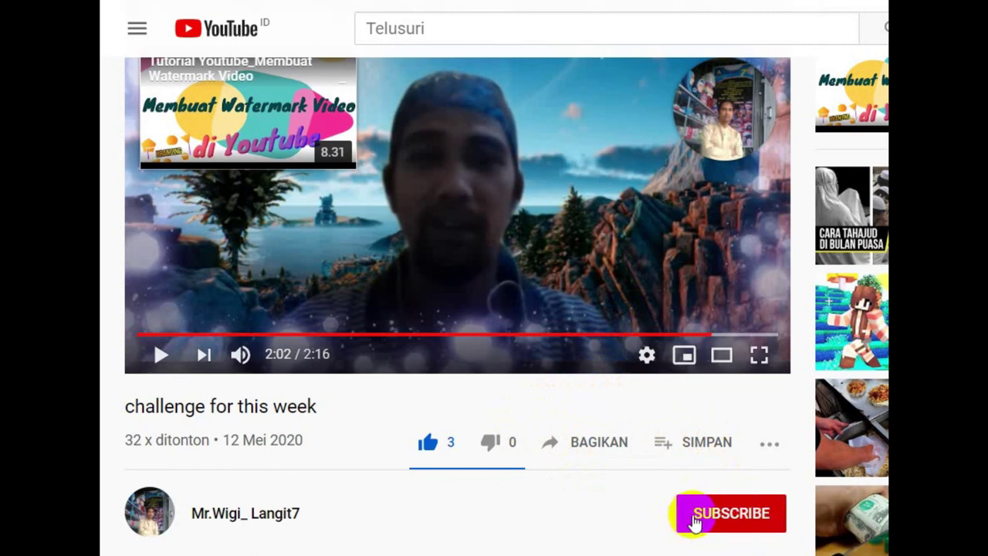
# Subscribe to the channel with all notifications turned on.
pyautogui.click(700, 521)
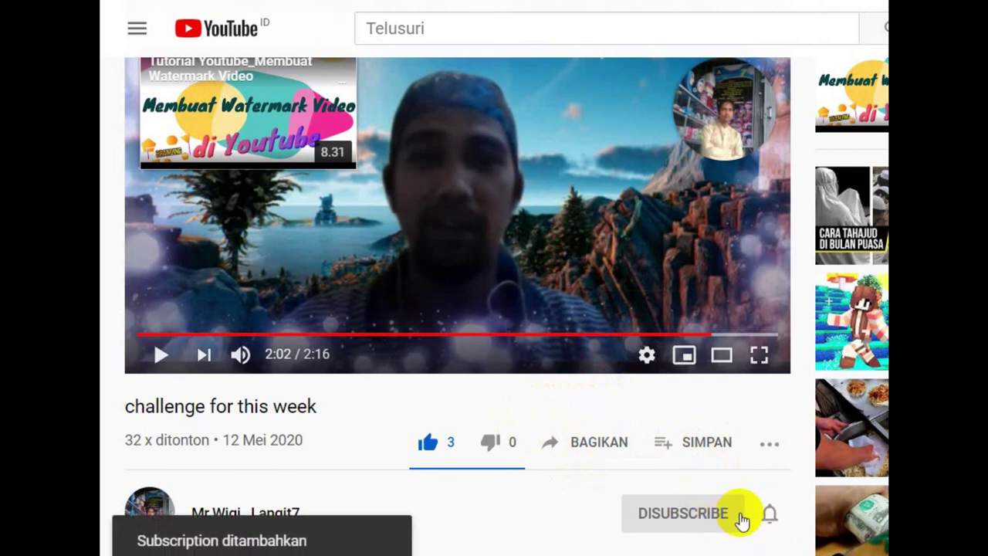
pyautogui.click(770, 515)
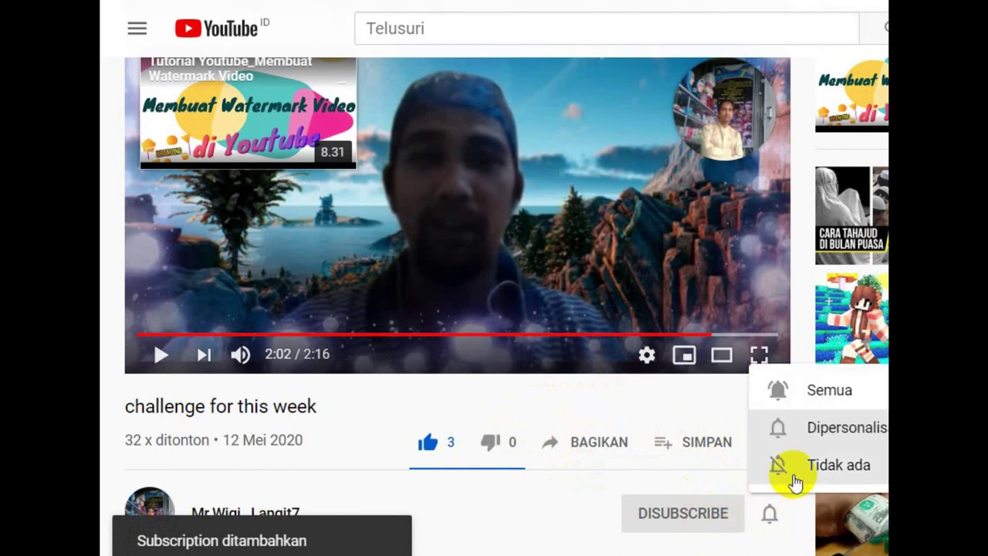
pyautogui.click(814, 395)
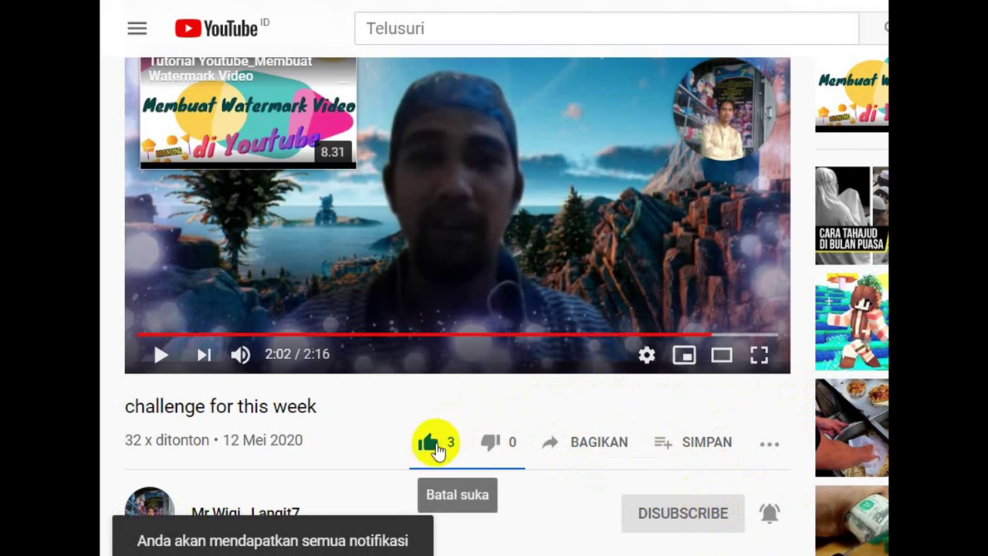
# Leave the video marked as liked after toggling like and dislike.
pyautogui.click(432, 445)
pyautogui.click(432, 444)
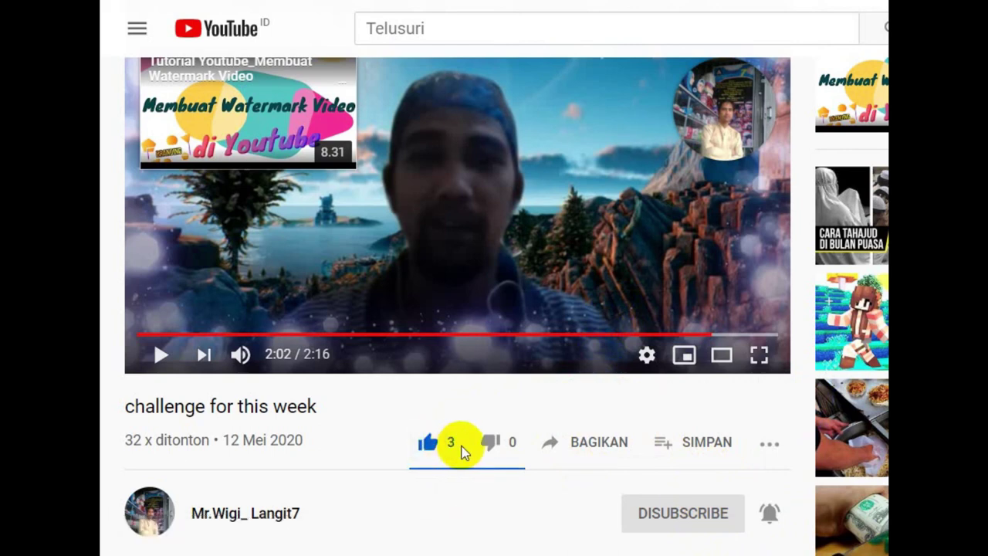
pyautogui.click(494, 454)
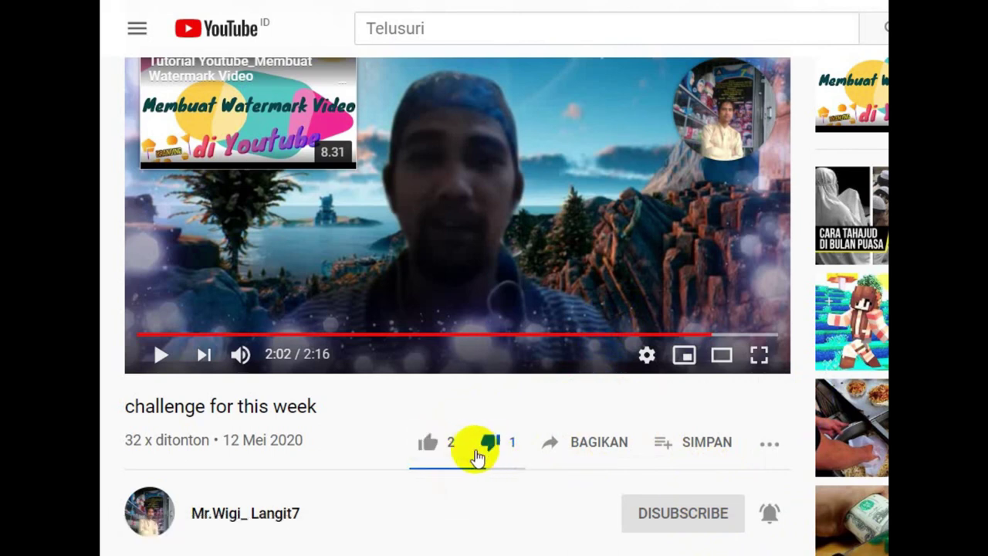
pyautogui.click(425, 446)
# Post the public comment 'kkk' under the video.
pyautogui.scroll(-3, 509, 420)
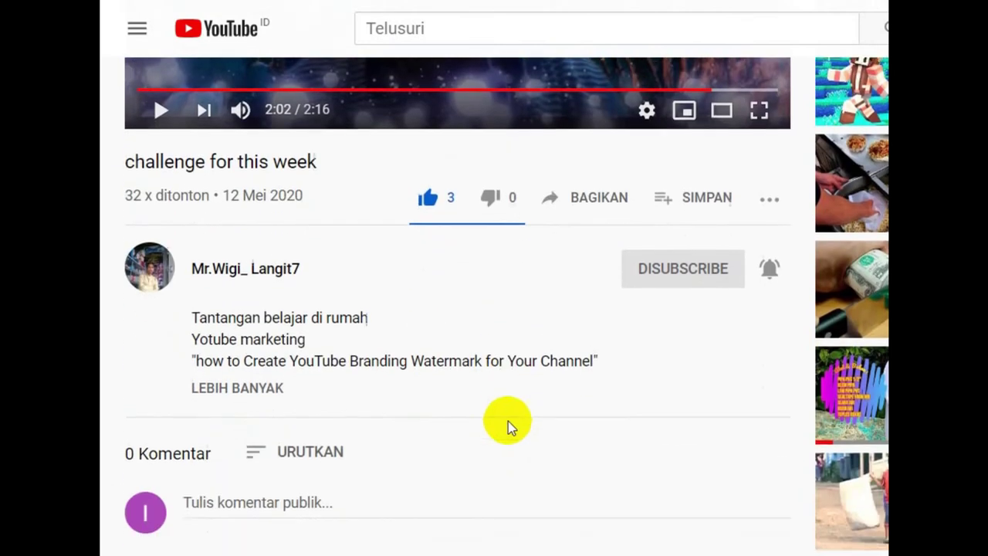
pyautogui.scroll(-1, 489, 423)
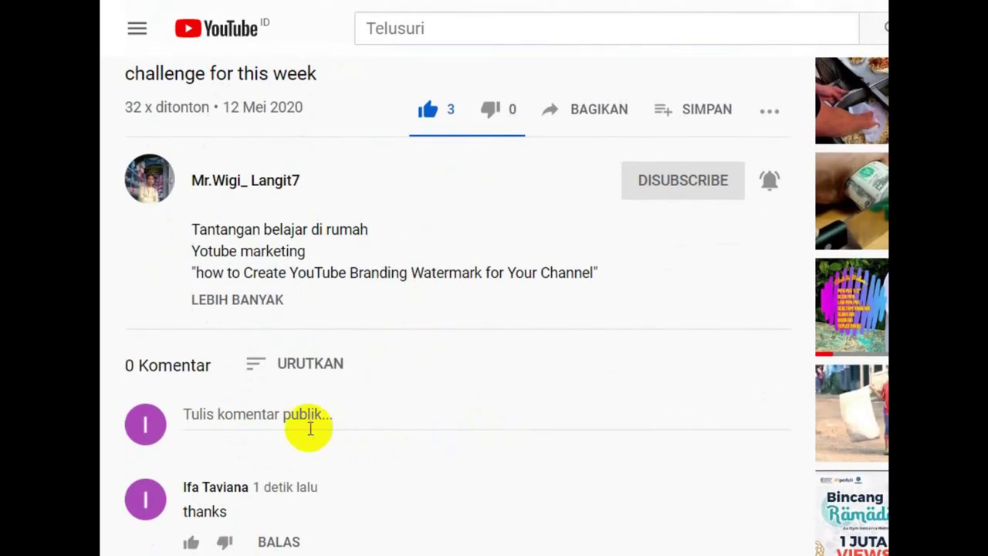
pyautogui.click(290, 414)
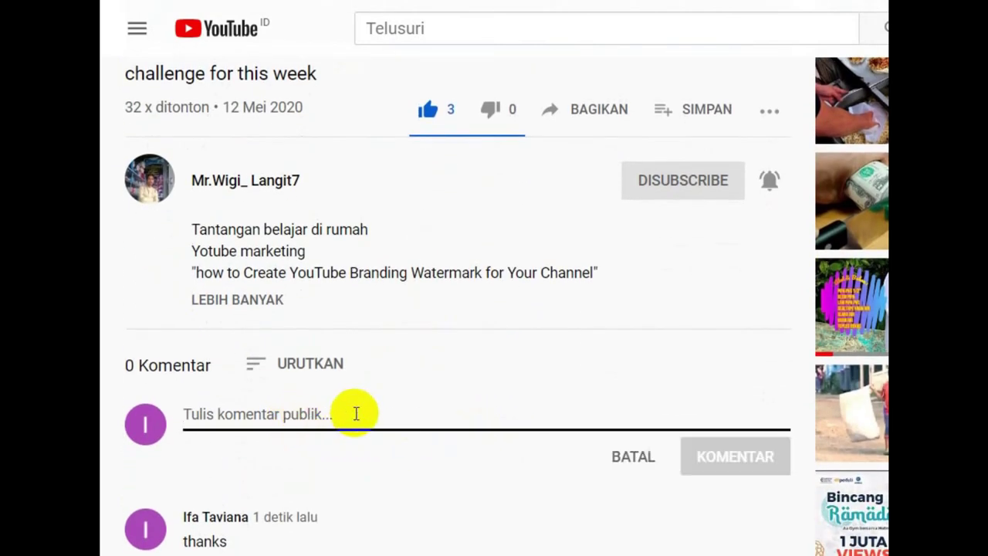
pyautogui.write('kkk')
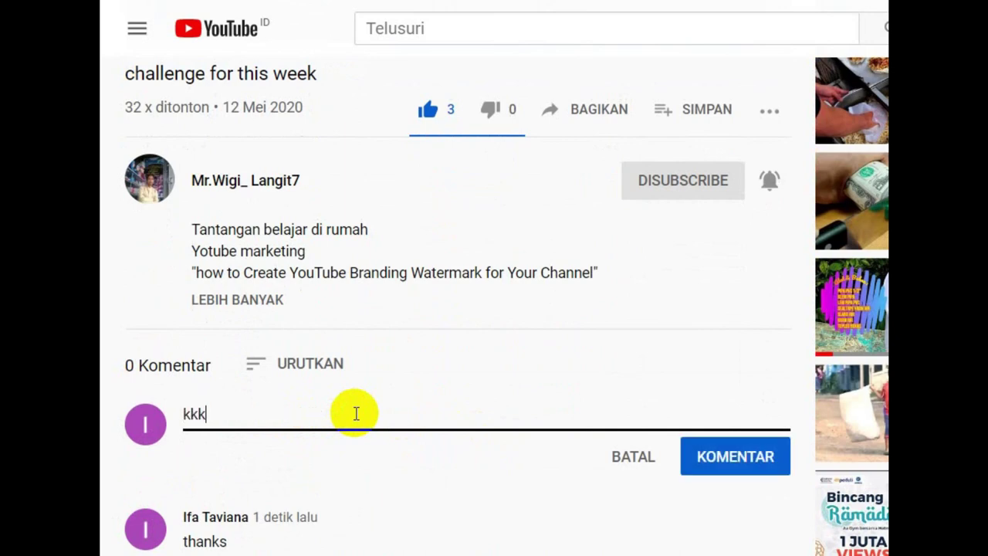
pyautogui.click(705, 469)
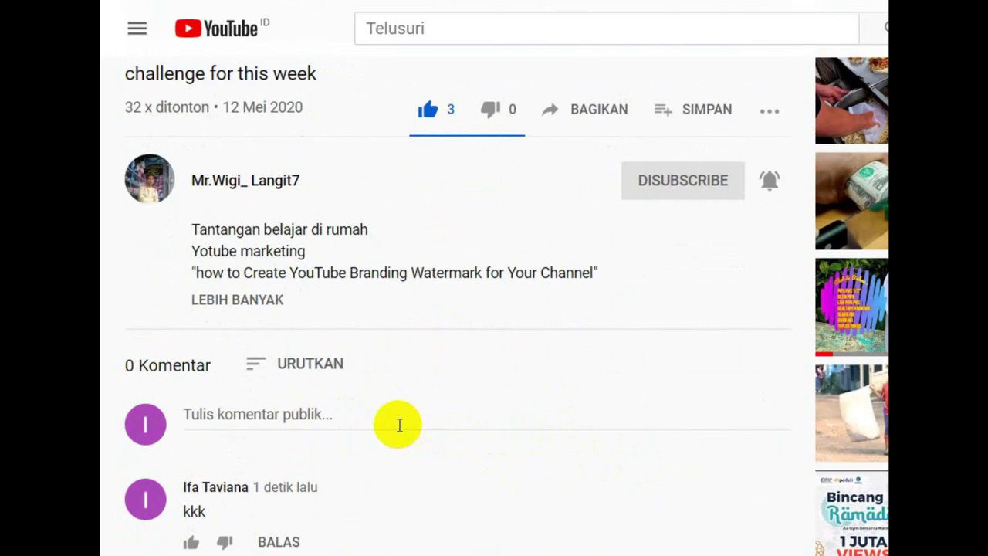
pyautogui.scroll(2, 399, 424)
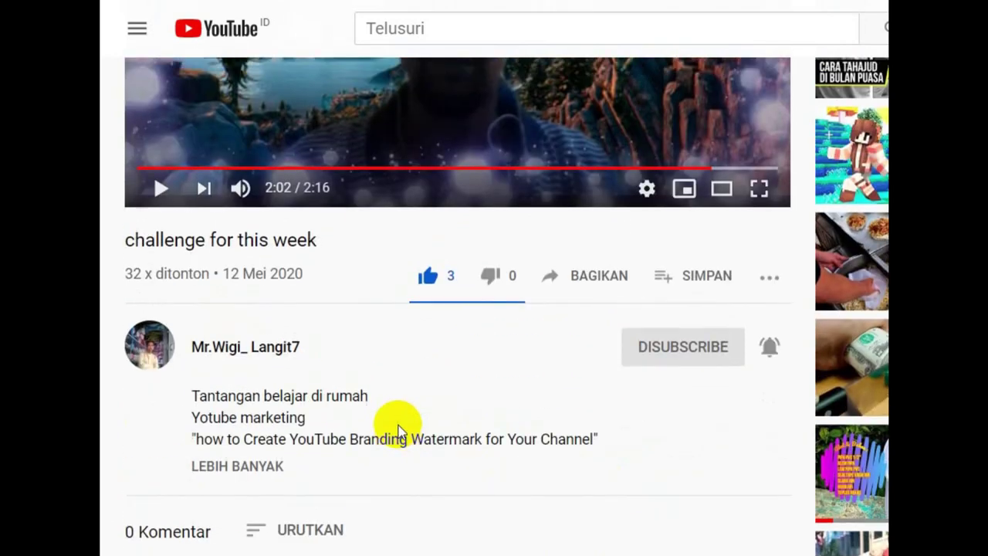
pyautogui.scroll(2, 399, 423)
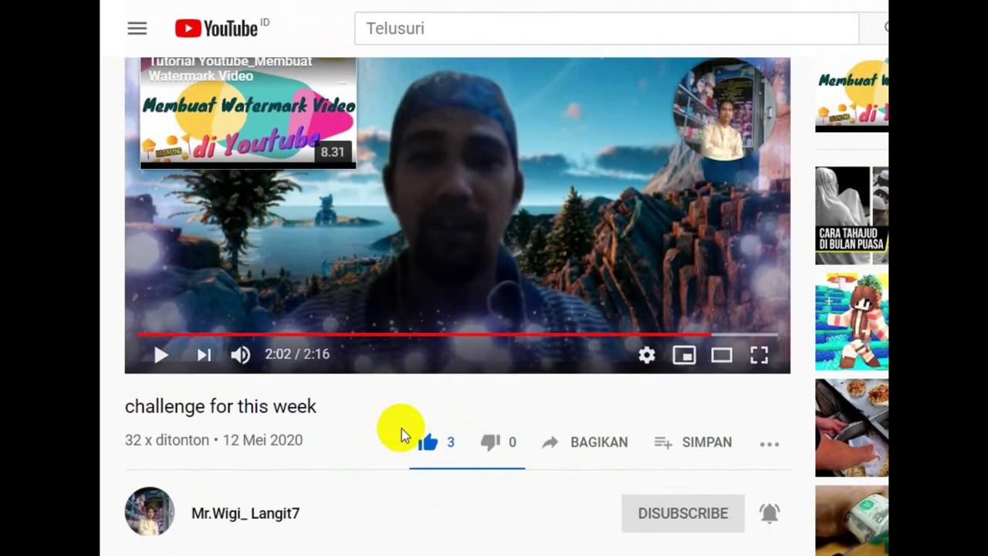